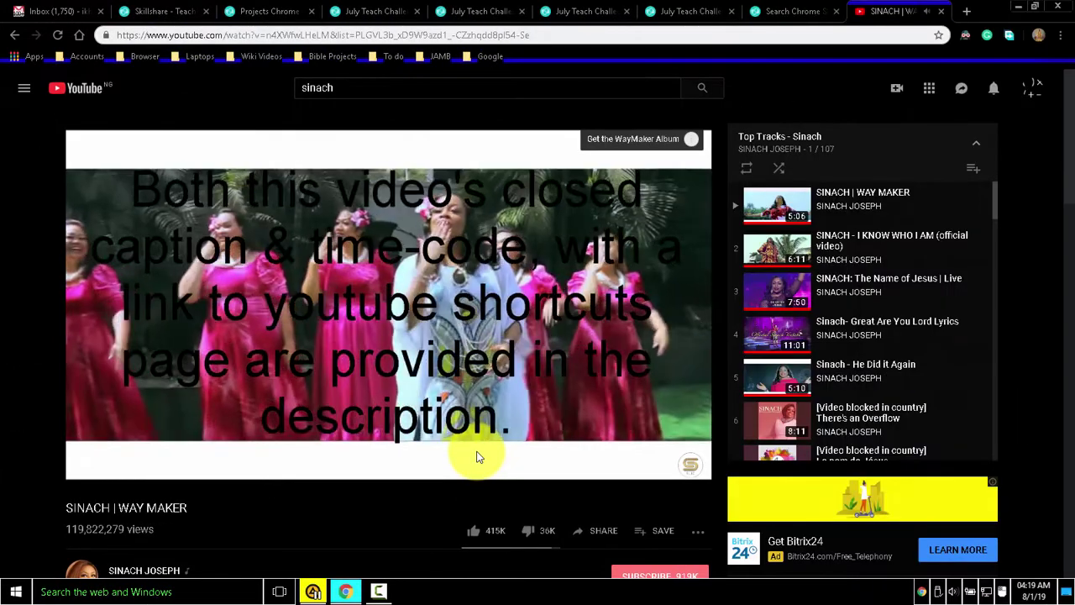
Step: Pause and resume WAY MAKER with the Space bar, then pause and resume it again with K
{"action": "key", "text": "space"}
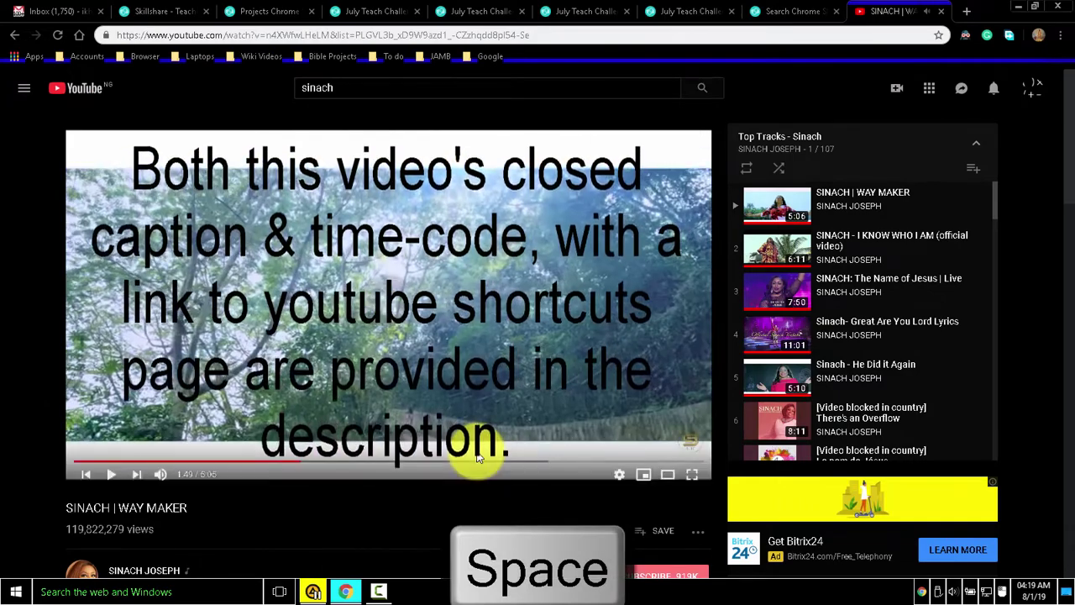
{"action": "key", "text": "space"}
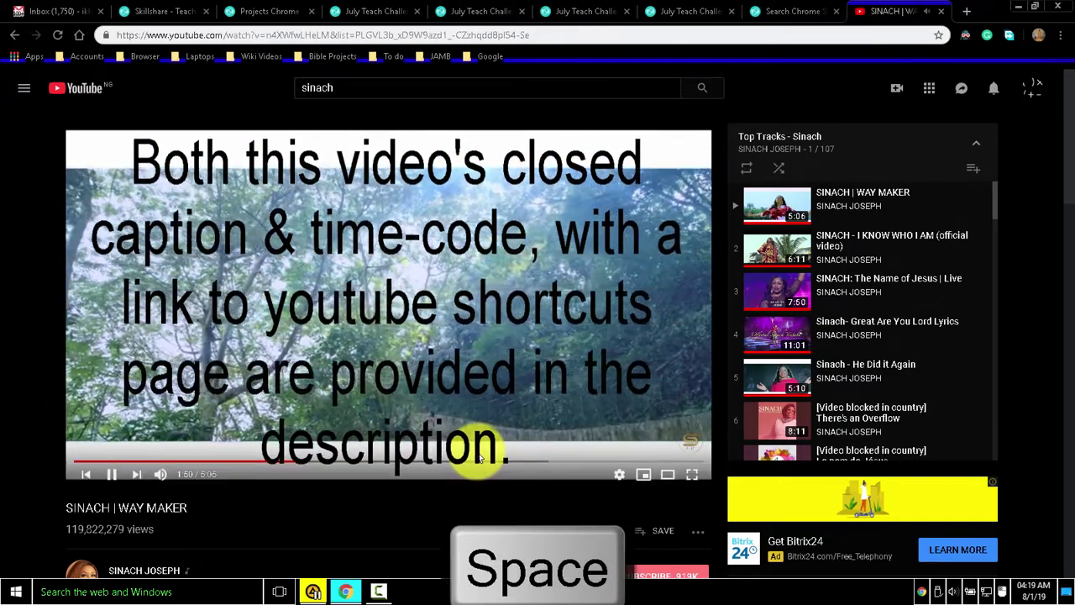
{"action": "key", "text": "space"}
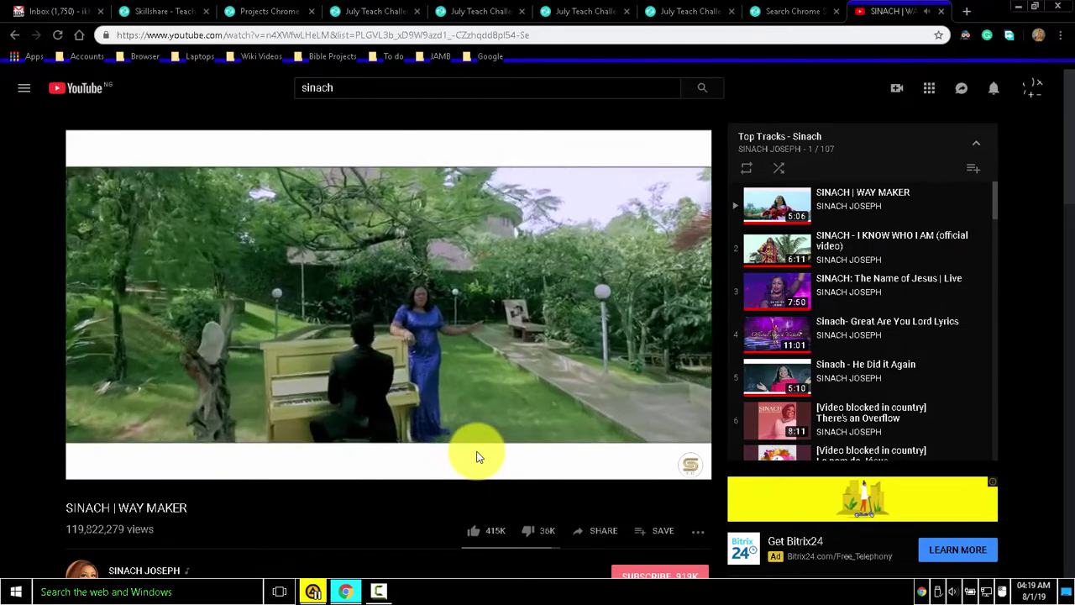
{"action": "key", "text": "k"}
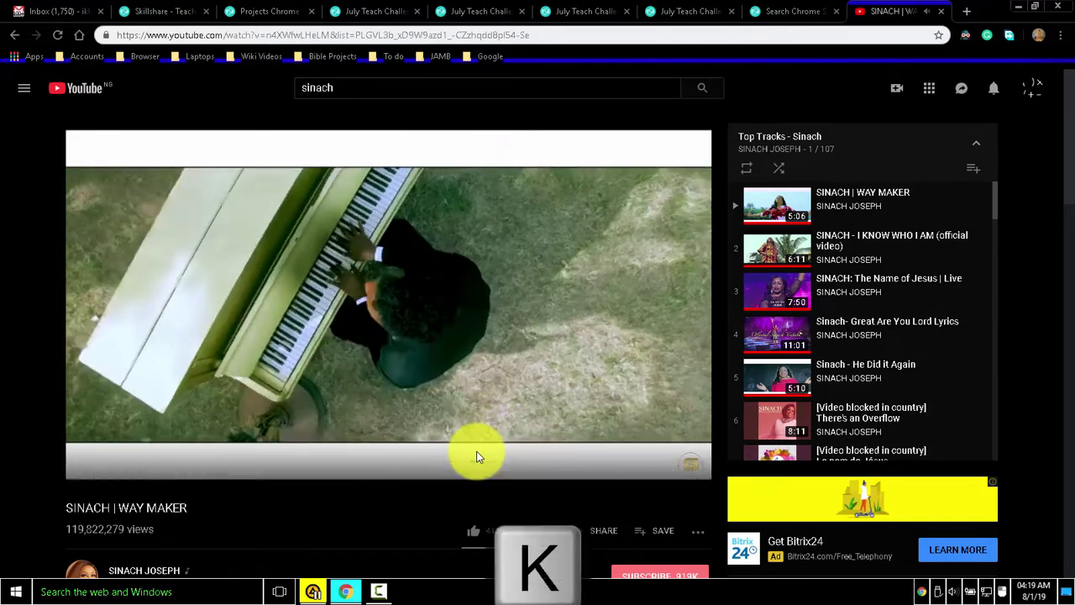
{"action": "key", "text": "k"}
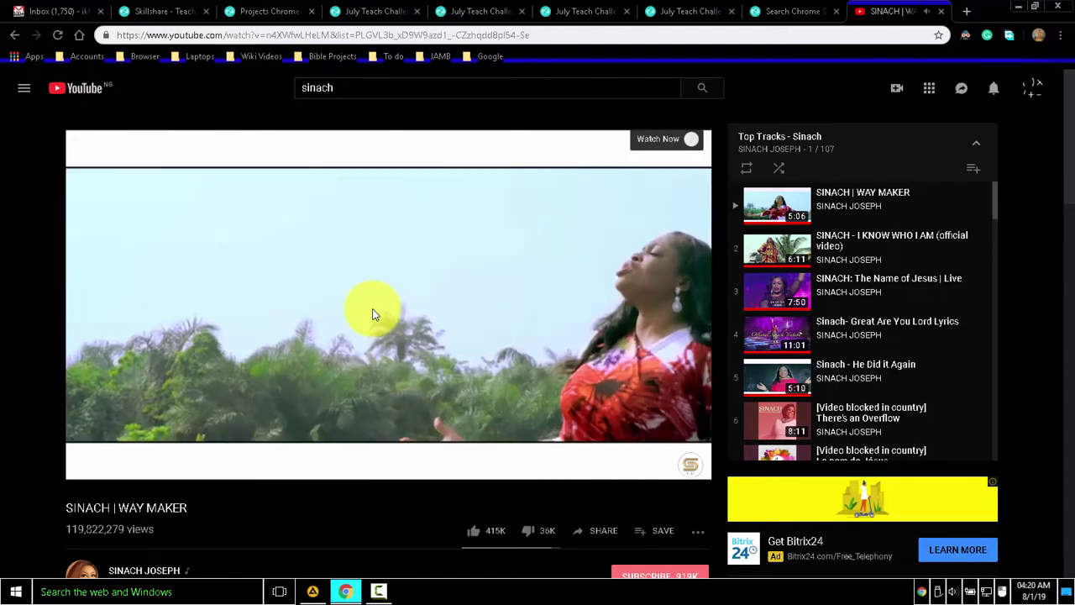
Step: Seek WAY MAKER forward three 5-second jumps with Right arrow, then back one with Left
{"action": "key", "text": "Right"}
{"action": "key", "text": "Right"}
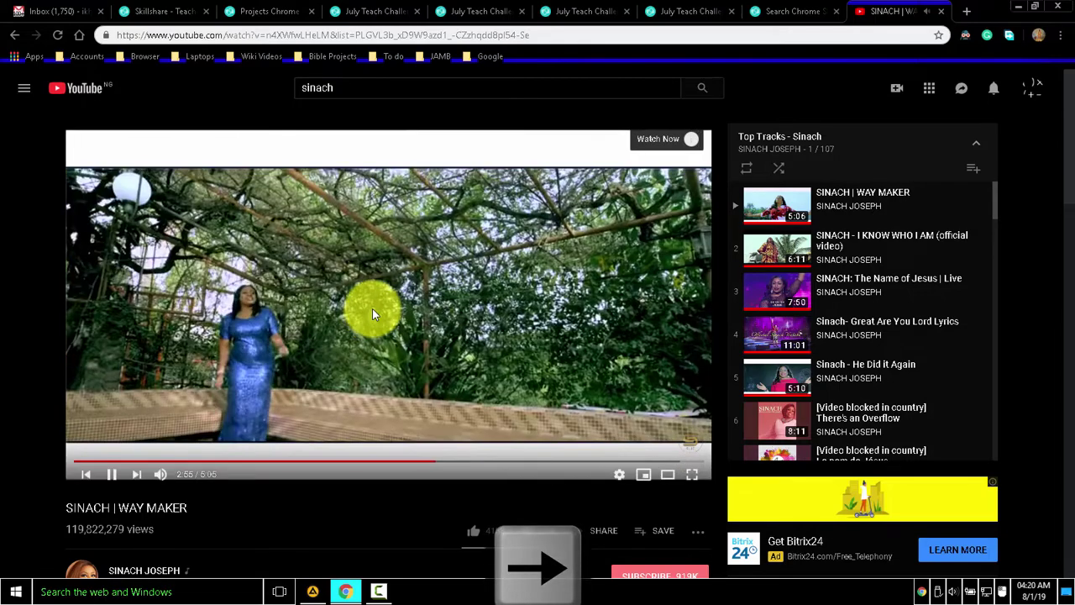
{"action": "key", "text": "Right"}
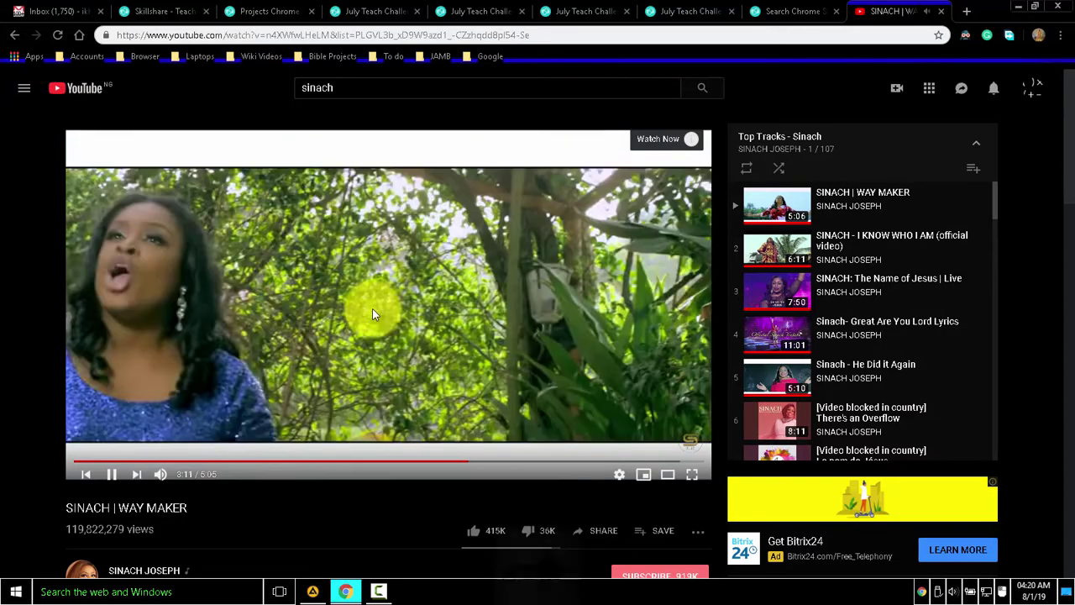
{"action": "key", "text": "Right"}
{"action": "key", "text": "Right"}
{"action": "key", "text": "Right"}
{"action": "key", "text": "Left"}
{"action": "key", "text": "Left"}
{"action": "key", "text": "Left"}
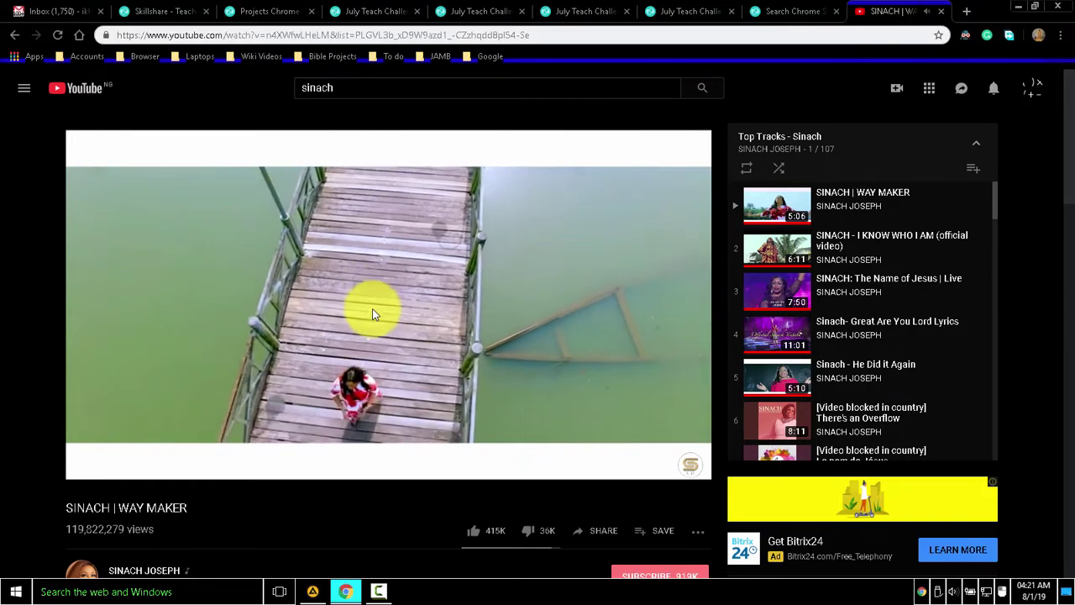
Step: Rewind WAY MAKER 30 seconds with three presses of J
{"action": "key", "text": "j"}
{"action": "key", "text": "j"}
{"action": "key", "text": "j"}
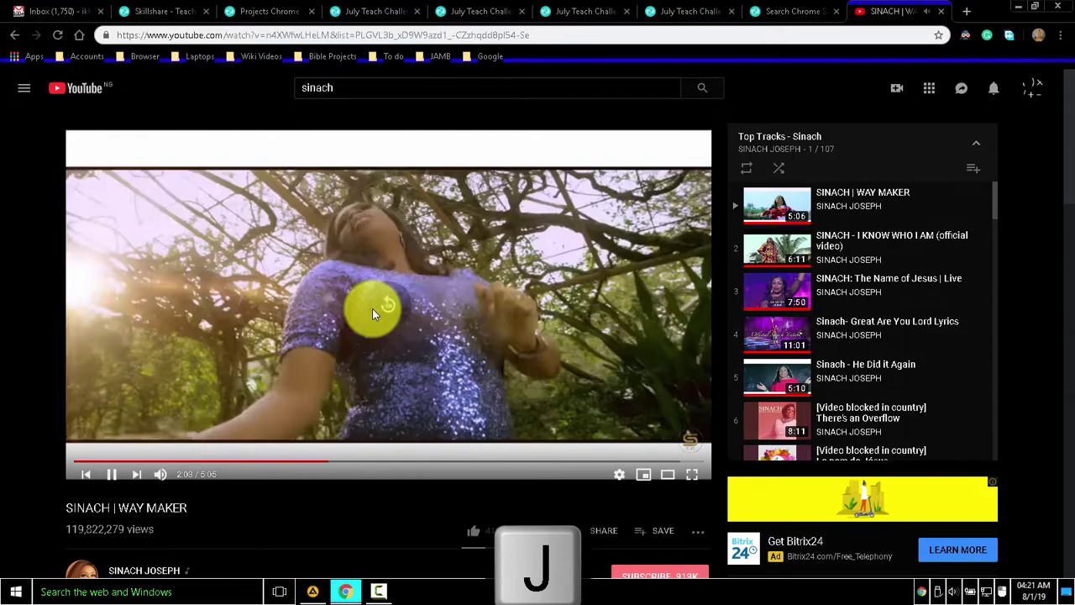
{"action": "key", "text": "j"}
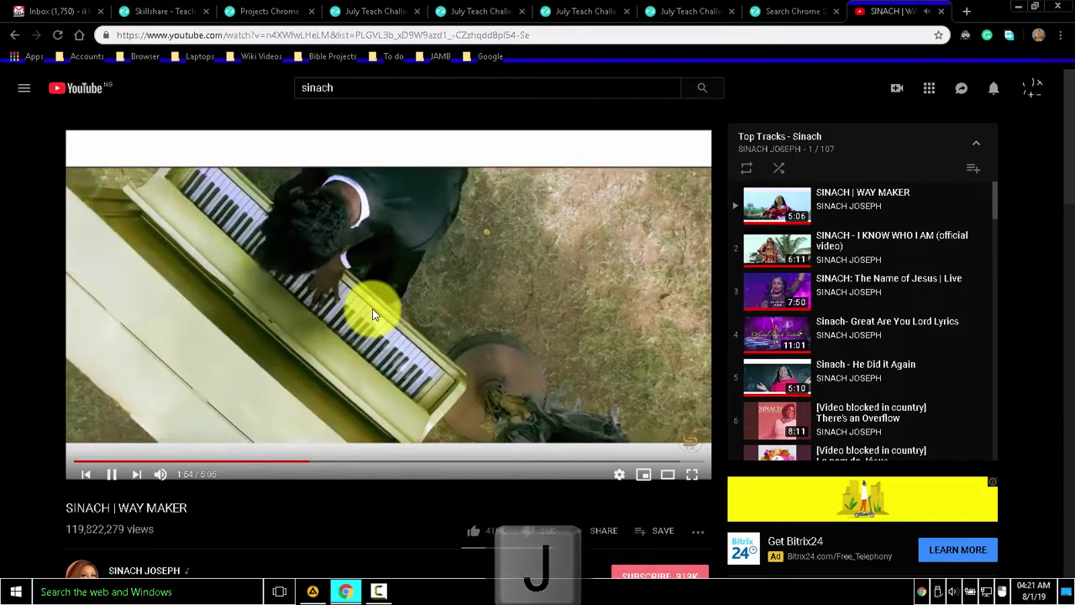
{"action": "key", "text": "j"}
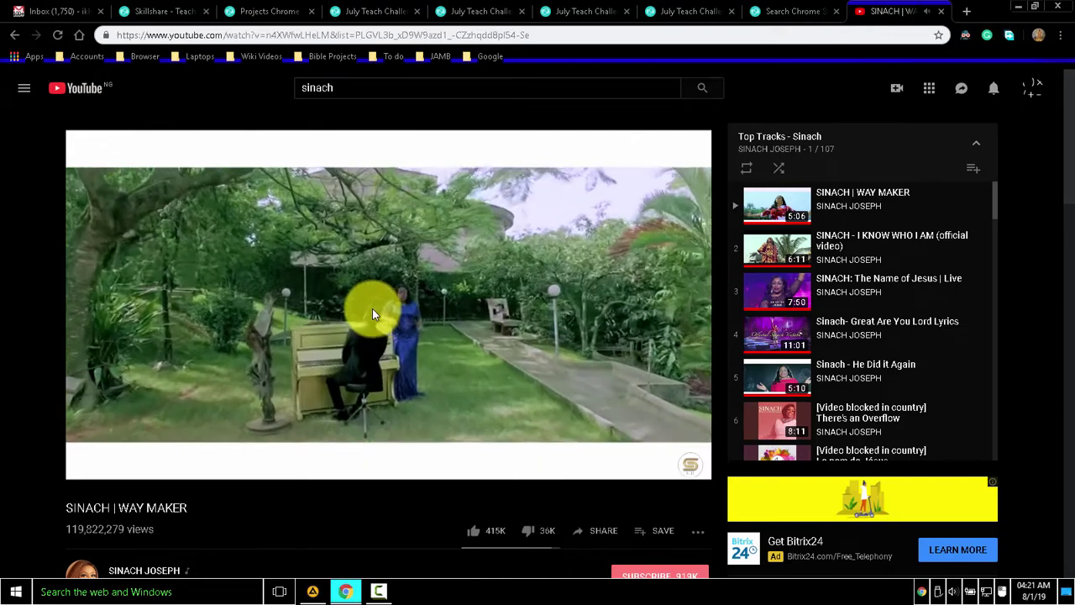
Step: Skip ahead 30 seconds with L, restart with Home, then End to reach the next playlist video
{"action": "key", "text": "l"}
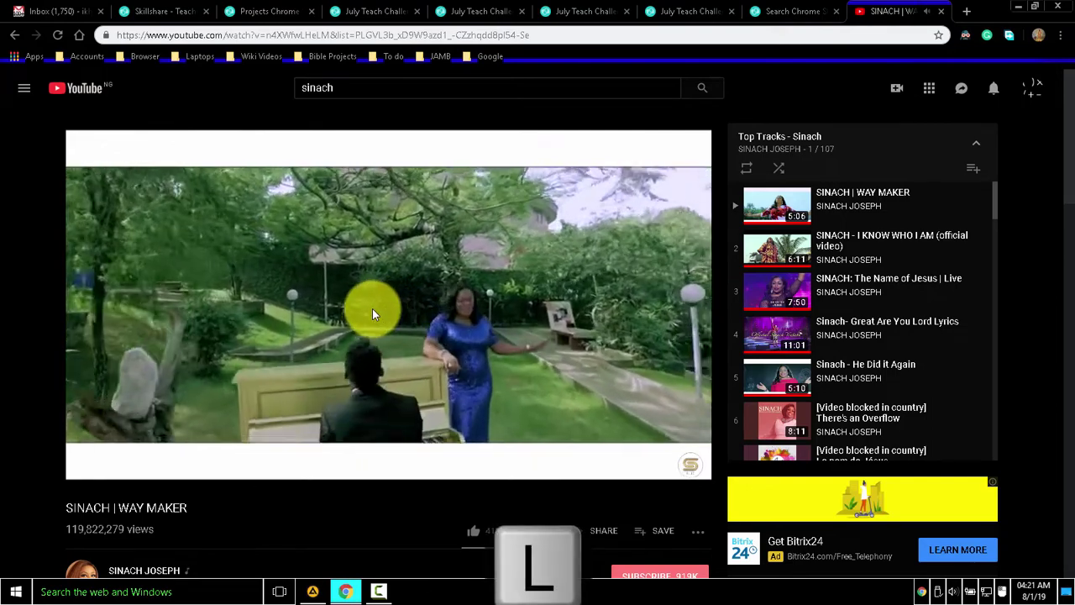
{"action": "key", "text": "l"}
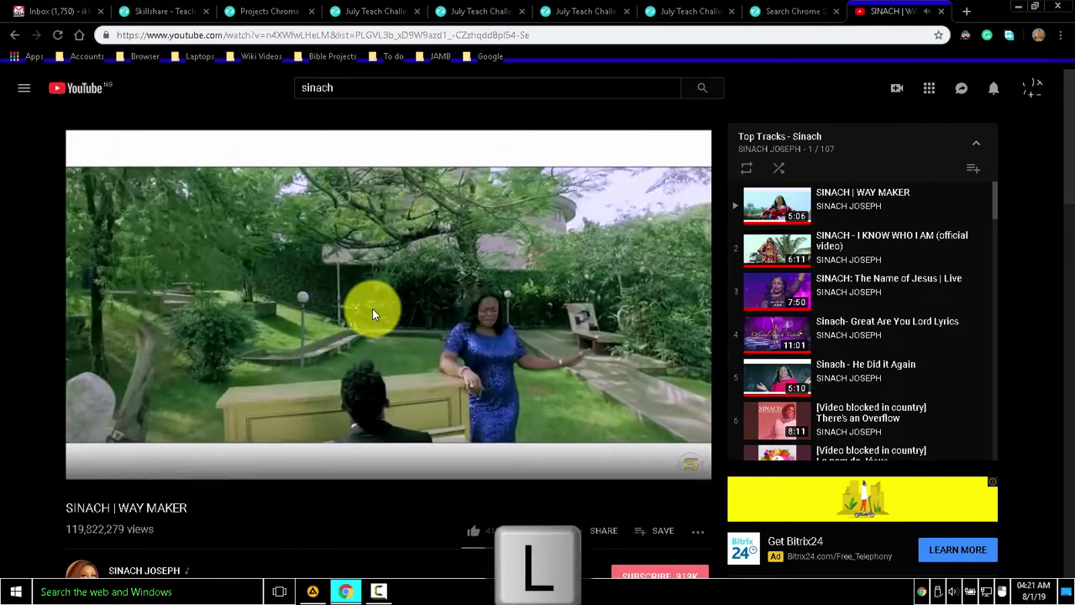
{"action": "key", "text": "l"}
{"action": "key", "text": "l"}
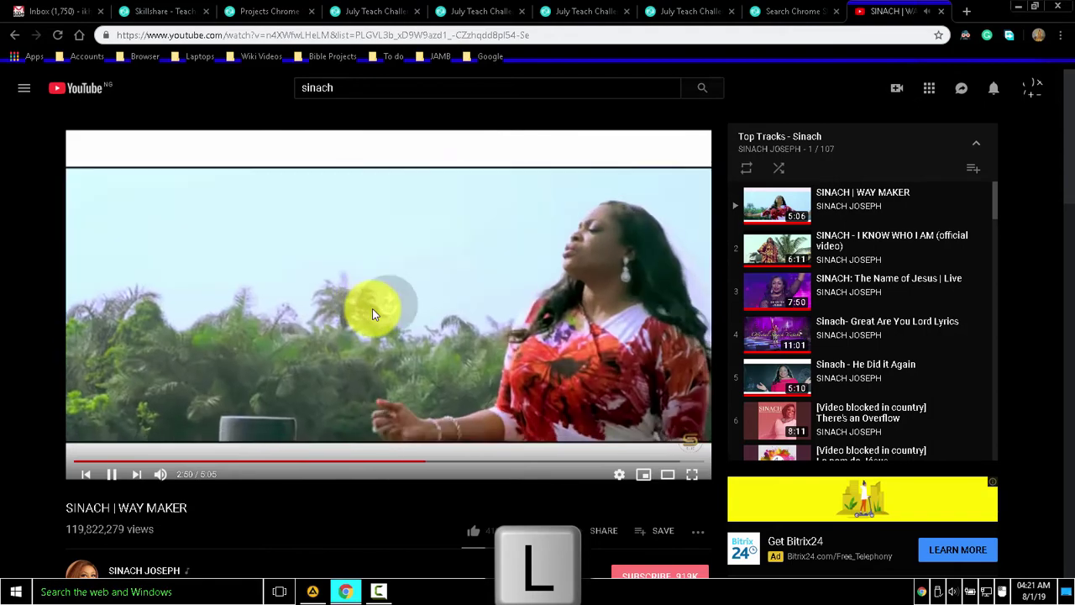
{"action": "key", "text": "l"}
{"action": "key", "text": "l"}
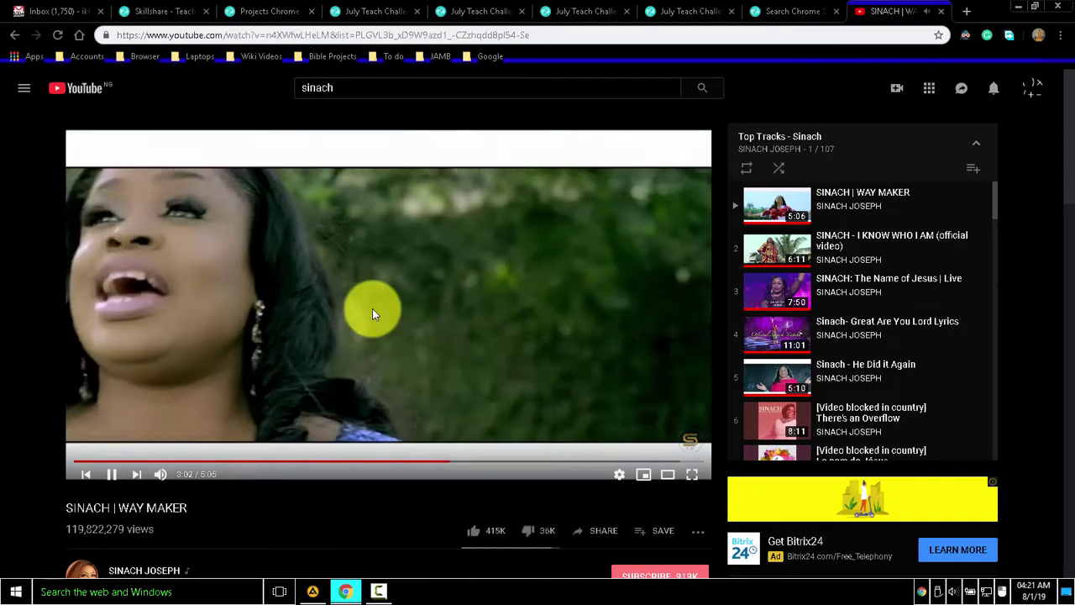
{"action": "key", "text": "Home"}
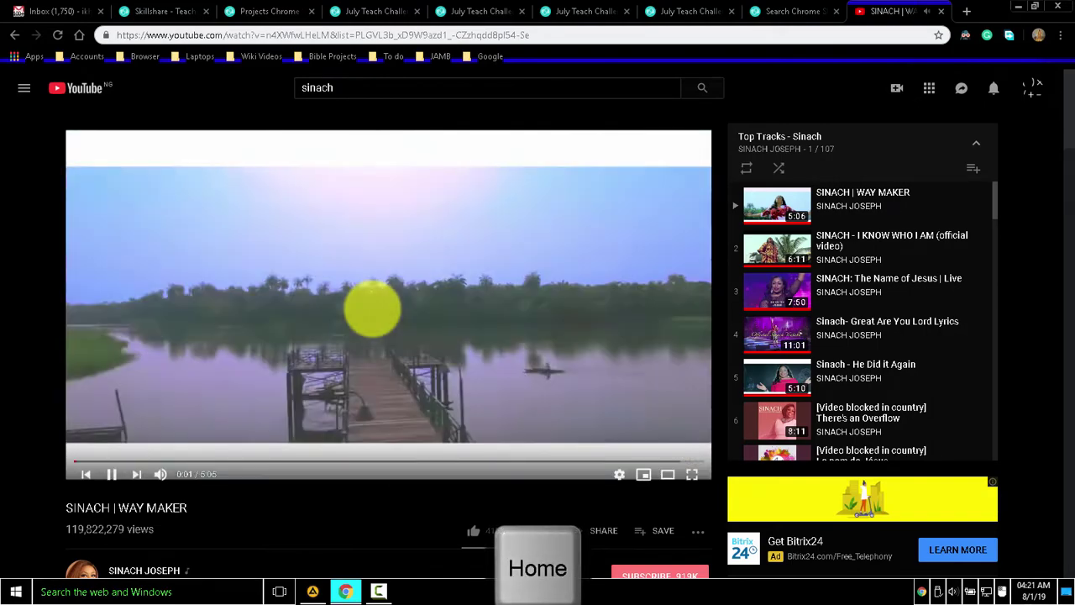
{"action": "key", "text": "End"}
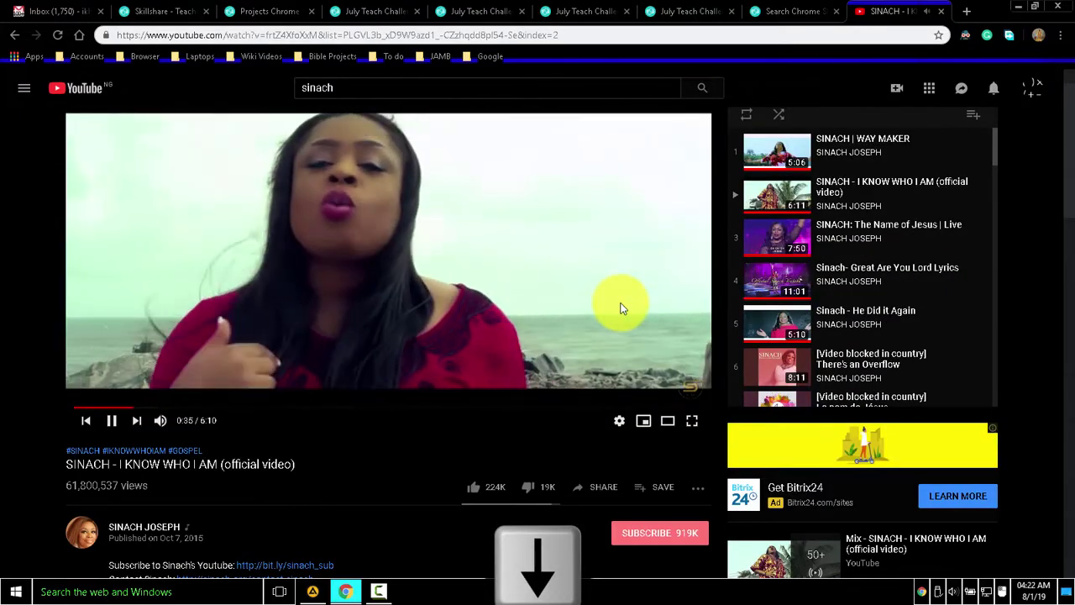
Step: Lower the volume with Down, raise it twice with Up, then lower it once more
{"action": "key", "text": "Down"}
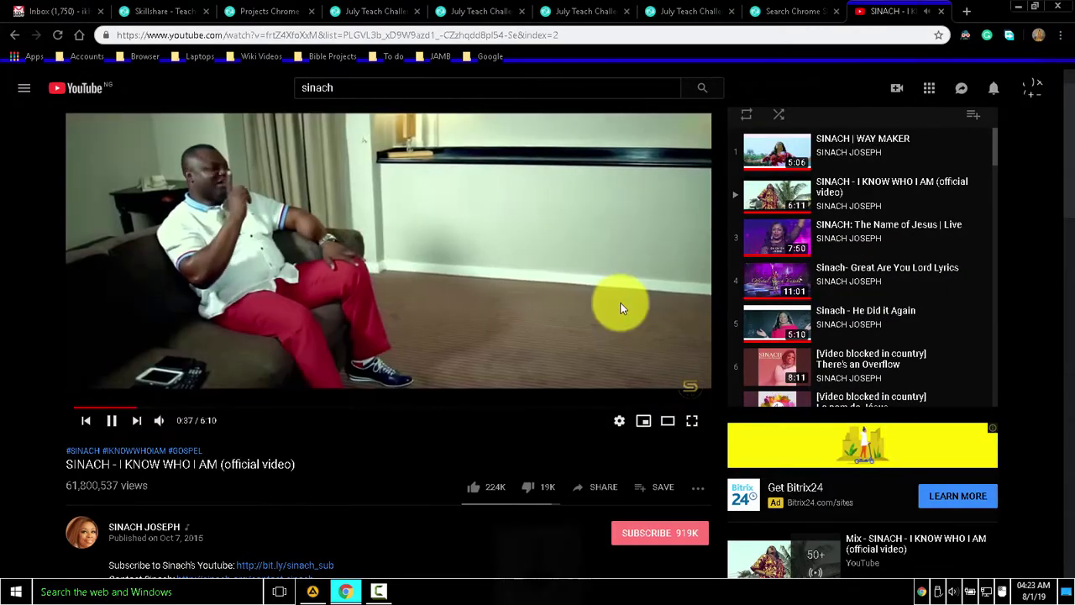
{"action": "key", "text": "Up"}
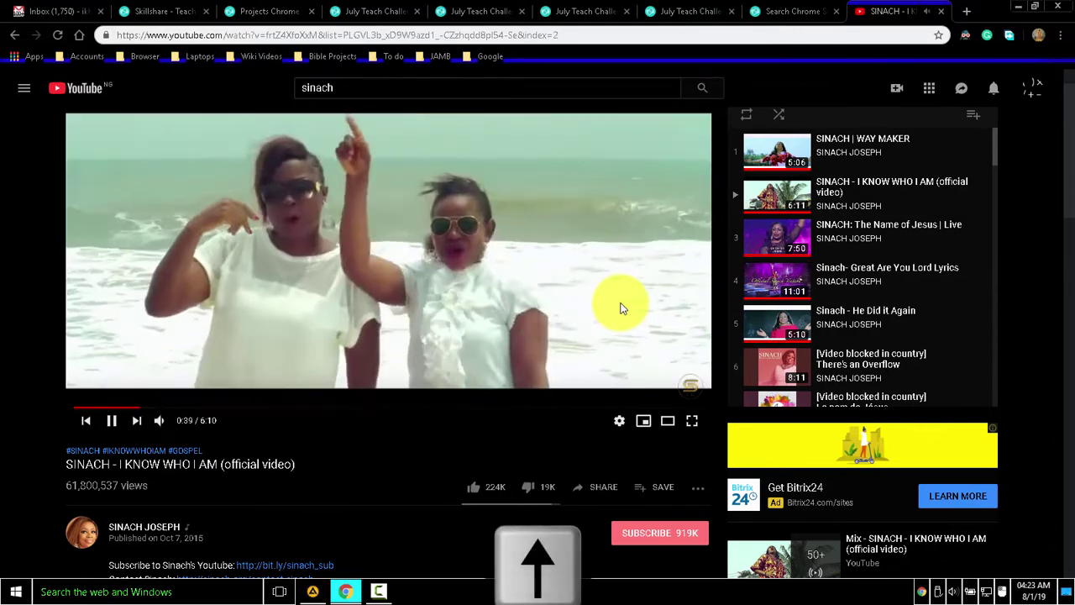
{"action": "key", "text": "Up"}
{"action": "key", "text": "Up"}
{"action": "key", "text": "Up"}
{"action": "key", "text": "Up"}
{"action": "key", "text": "Up"}
{"action": "key", "text": "Up"}
{"action": "key", "text": "Up"}
{"action": "key", "text": "Up"}
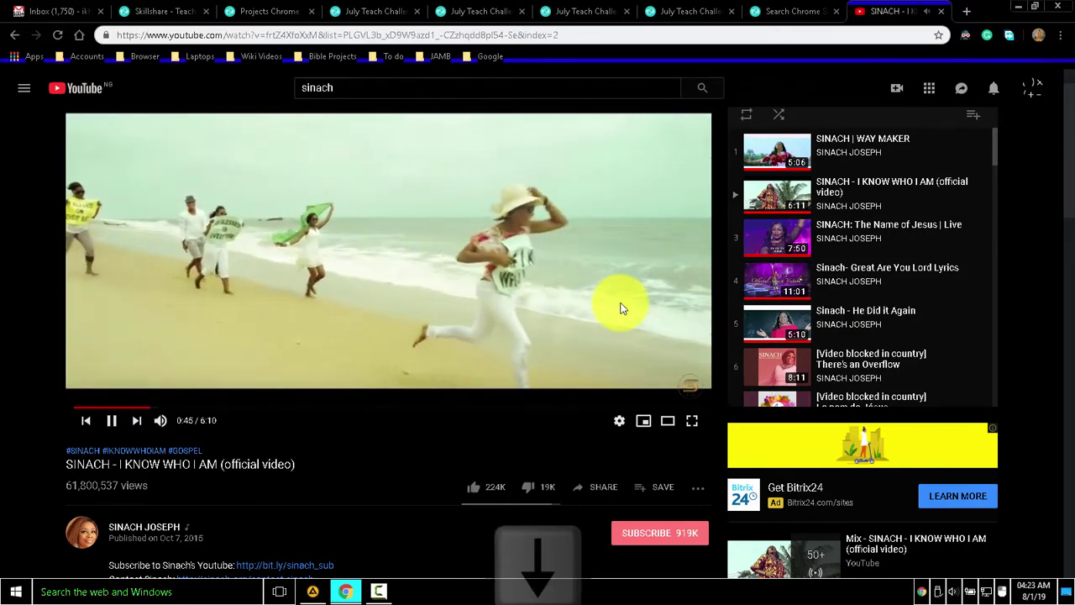
{"action": "key", "text": "Down"}
{"action": "key", "text": "Down"}
{"action": "key", "text": "Down"}
{"action": "key", "text": "Down"}
{"action": "key", "text": "Down"}
{"action": "key", "text": "Down"}
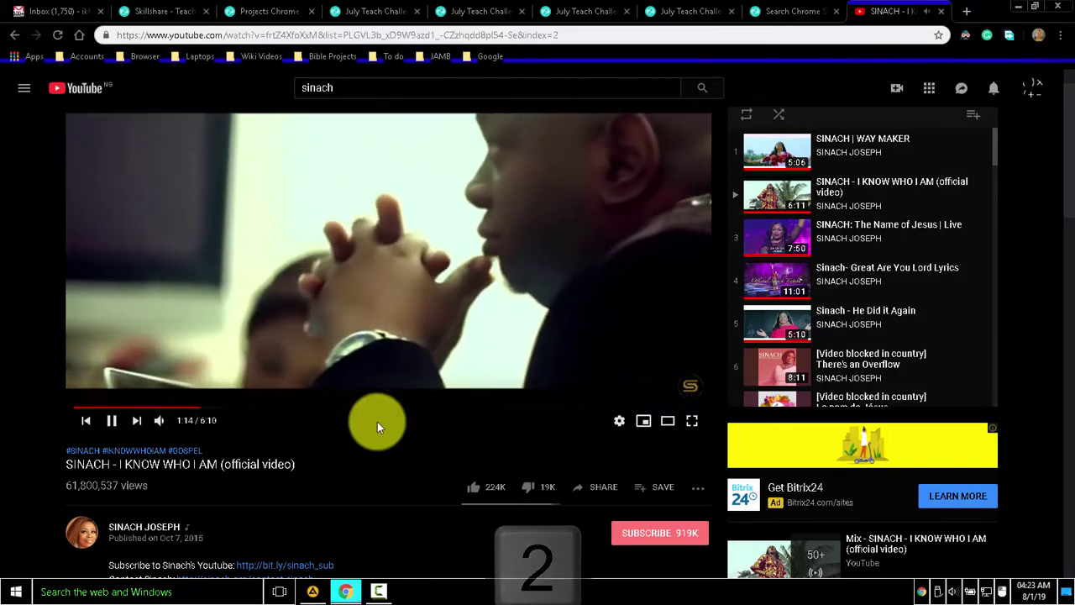
Step: Jump to 30%, 40% and 50% with number keys, step back with Left, then restart with 0
{"action": "key", "text": "3"}
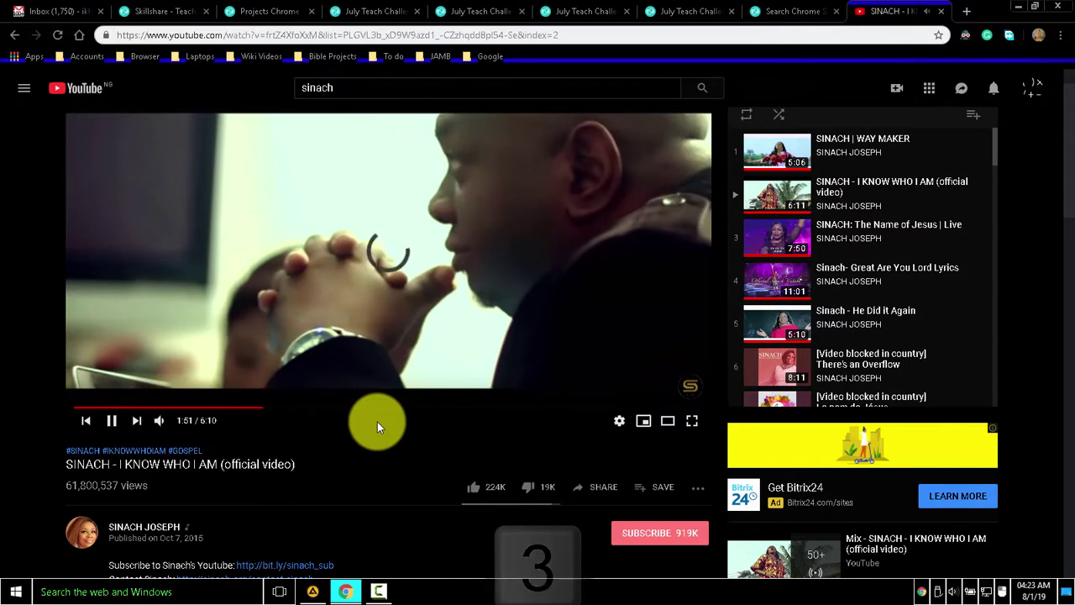
{"action": "key", "text": "4"}
{"action": "key", "text": "5"}
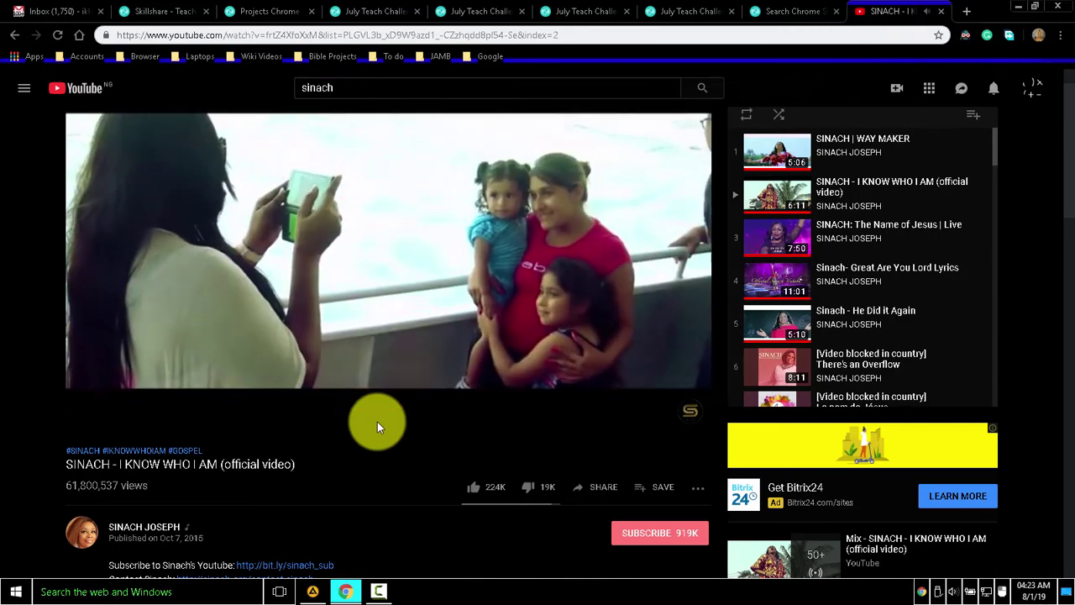
{"action": "key", "text": "Left"}
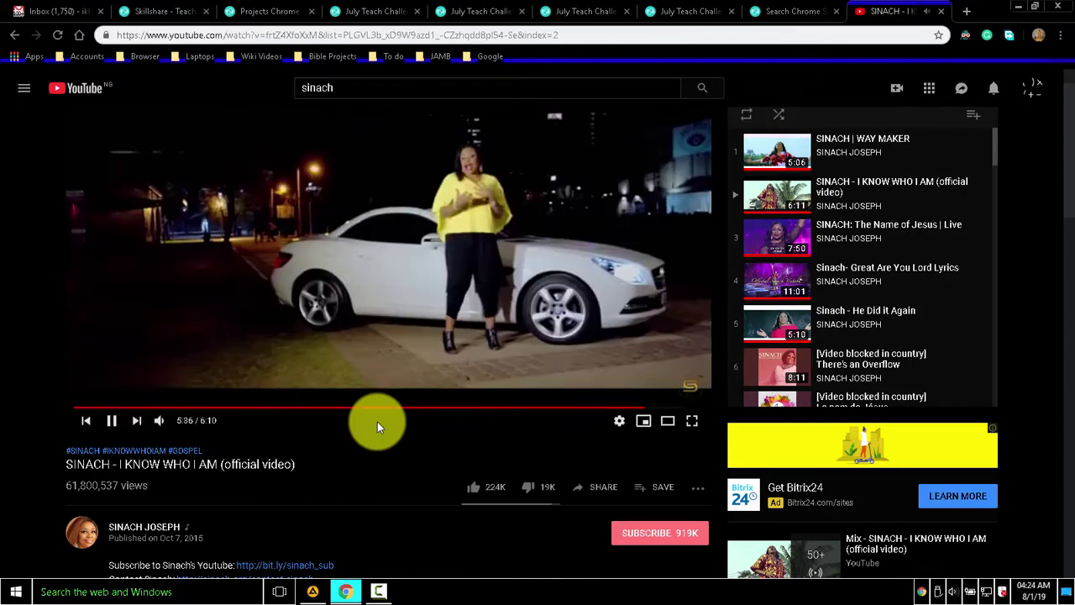
{"action": "key", "text": "0"}
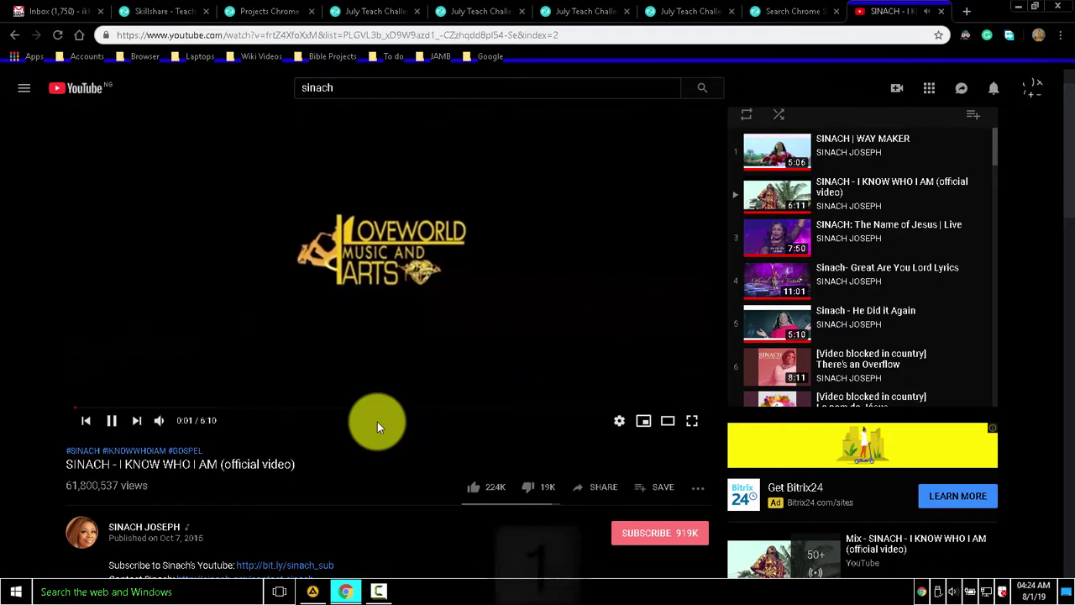
Step: Jump through 20%, 30%, 40%, 60%, 80% and 90% with number keys, then restart with 0
{"action": "key", "text": "2"}
{"action": "key", "text": "3"}
{"action": "key", "text": "4"}
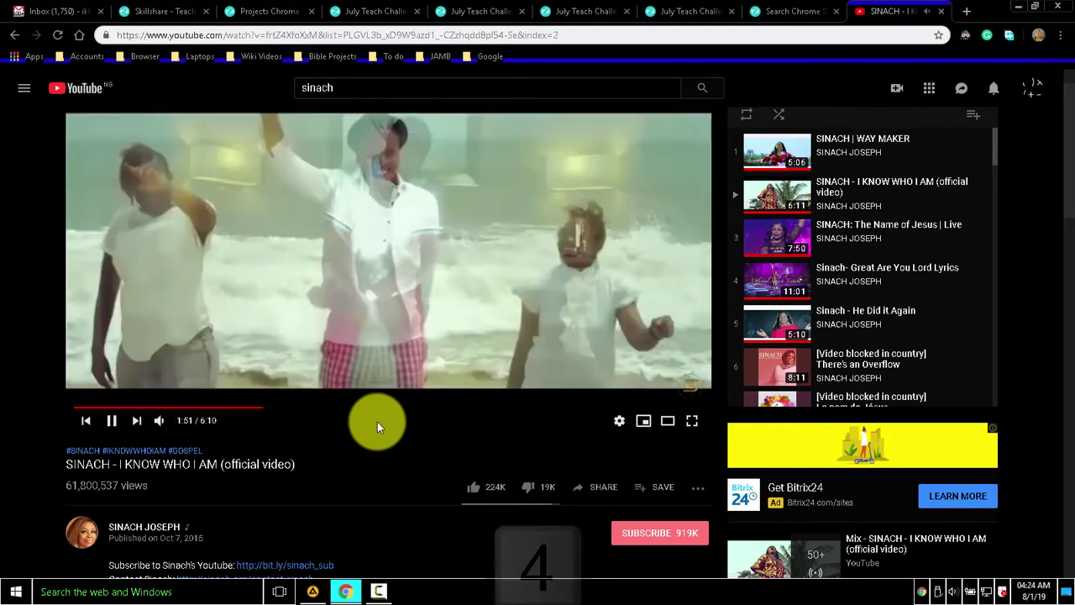
{"action": "key", "text": "6"}
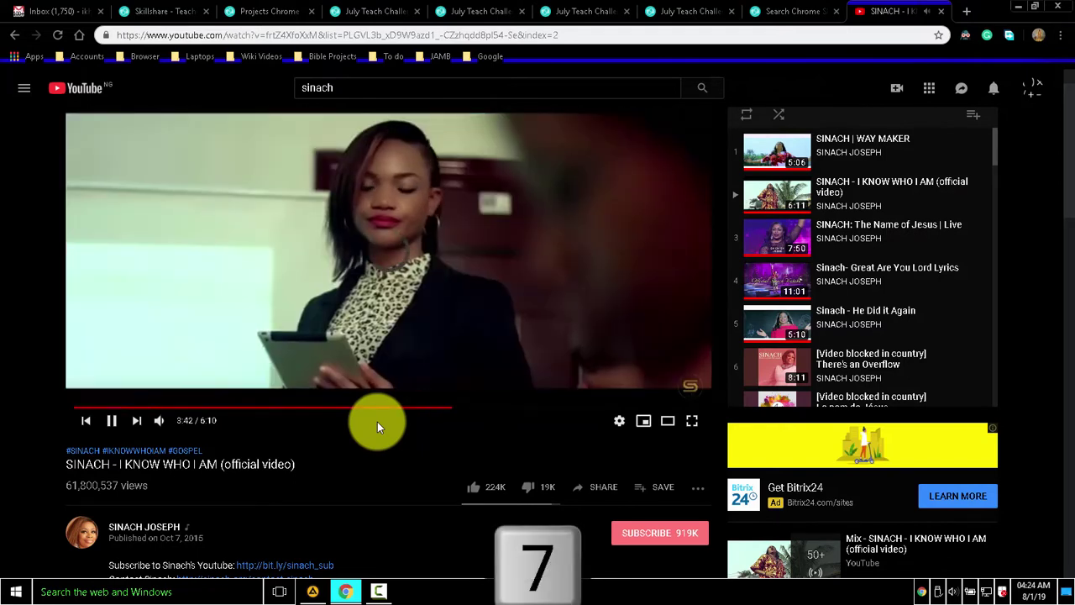
{"action": "key", "text": "8"}
{"action": "key", "text": "9"}
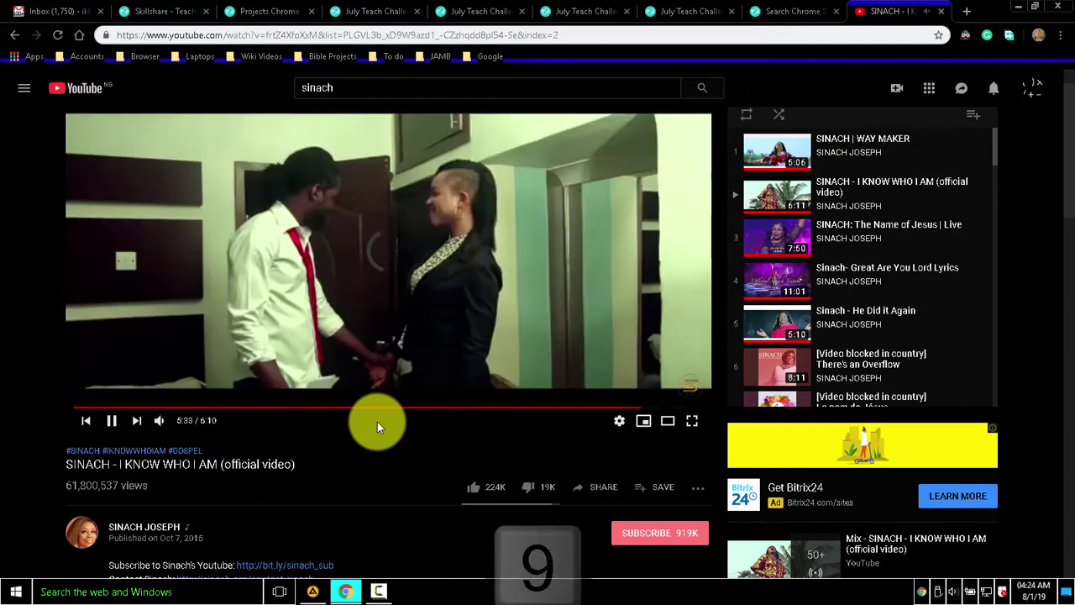
{"action": "key", "text": "0"}
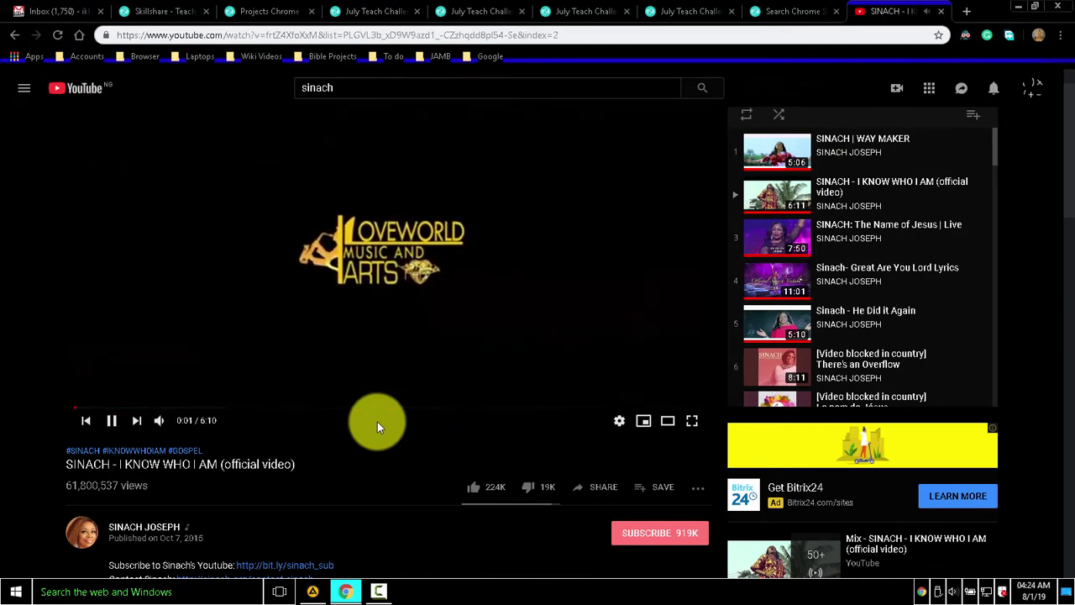
Step: Focus the search box with / and type 'fffc', leaving 'sinachf' in the search field
{"action": "key", "text": "slash"}
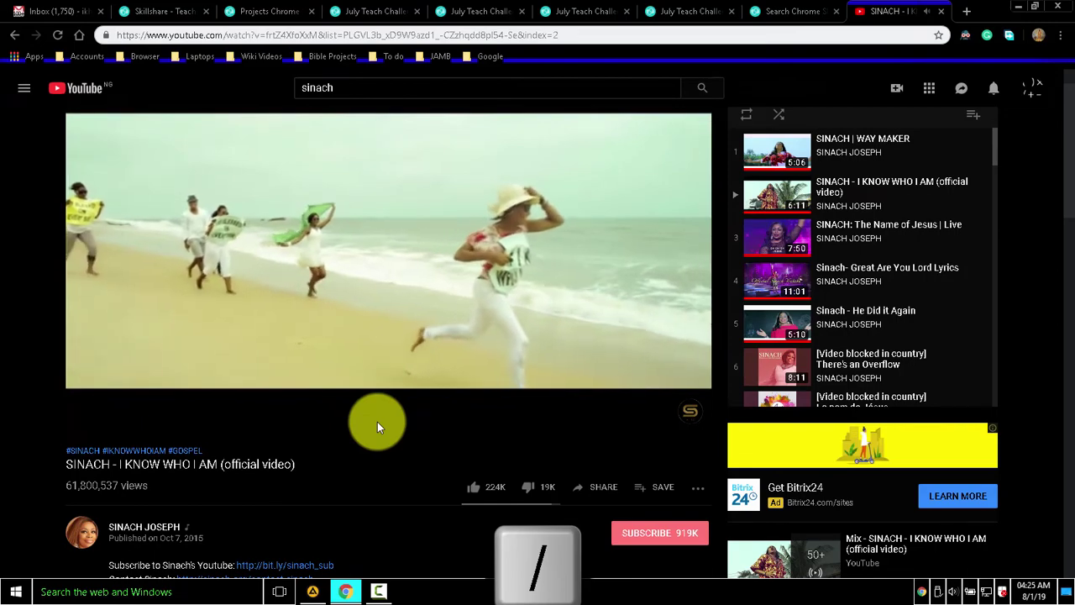
{"action": "key", "text": "slash"}
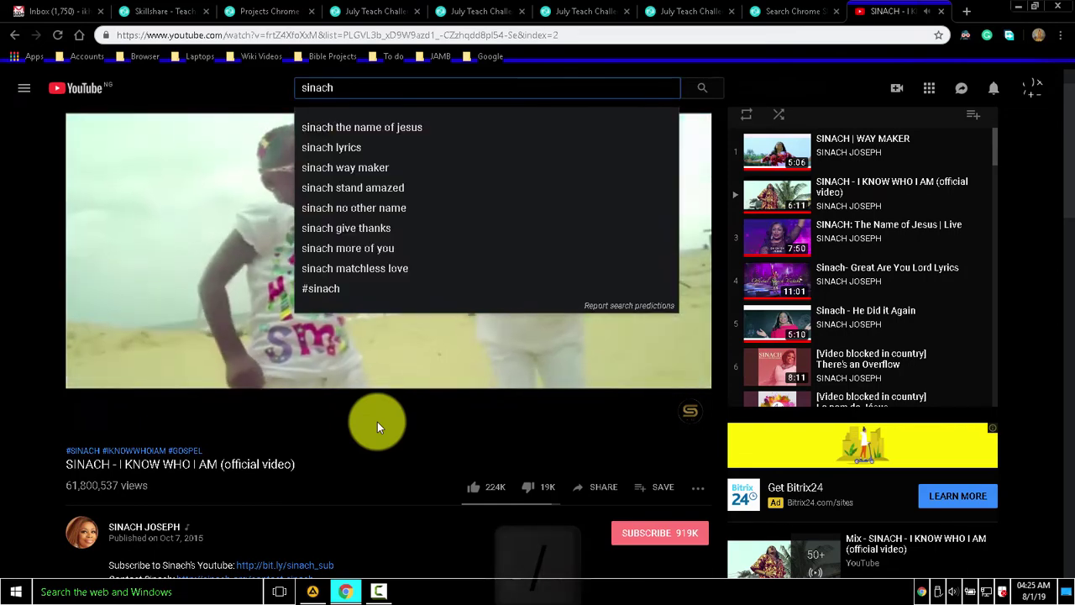
{"action": "type", "text": "f"}
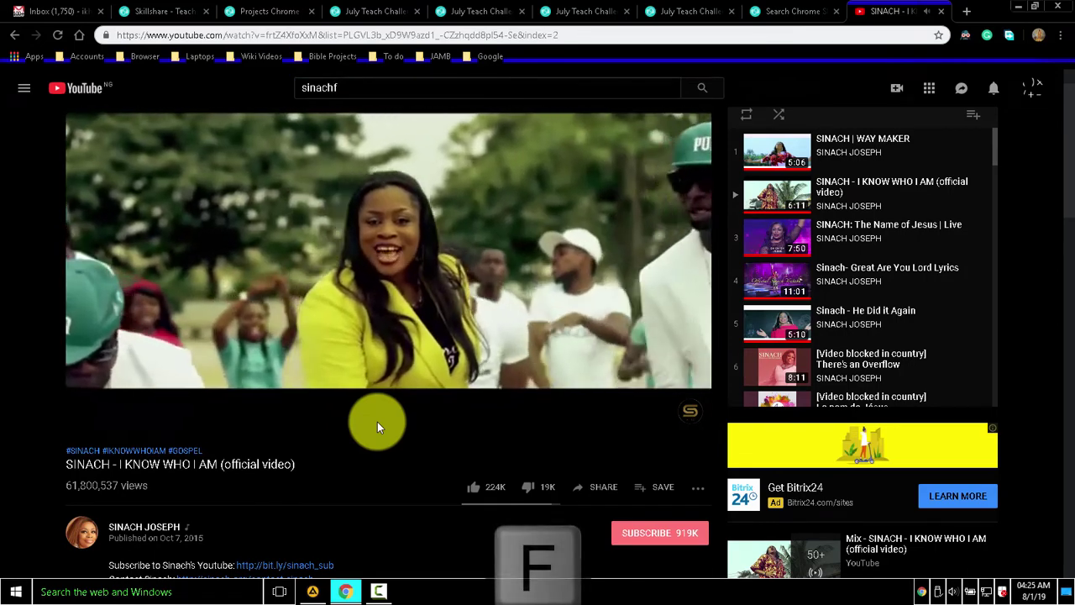
{"action": "type", "text": "f"}
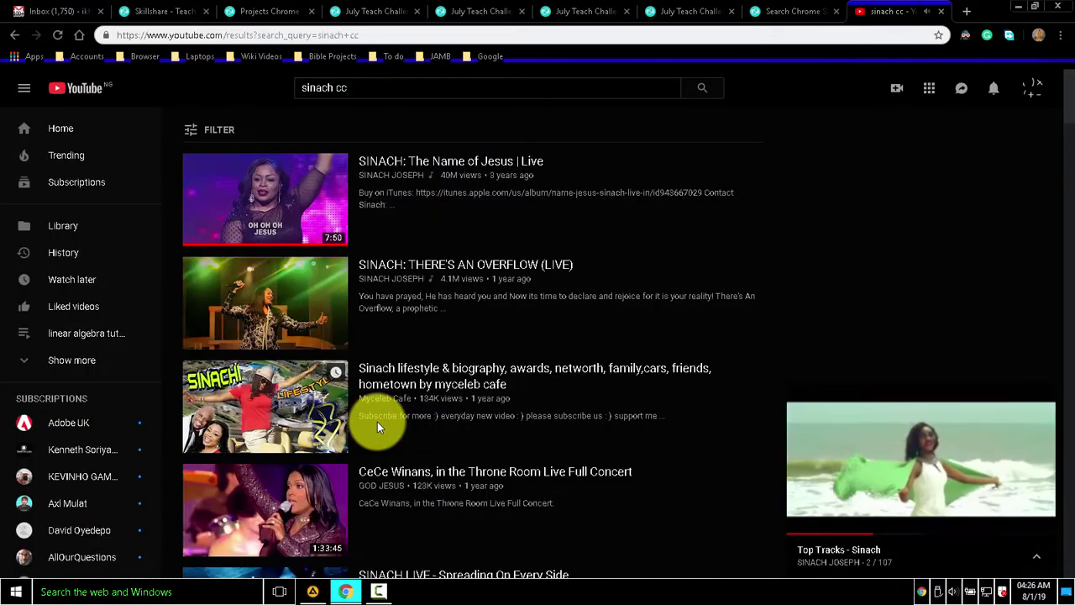
Step: Tab to the first 'sinach cc' result, The Name of Jesus | Live, and open it
{"action": "mouse_move", "coordinate": [377, 422]}
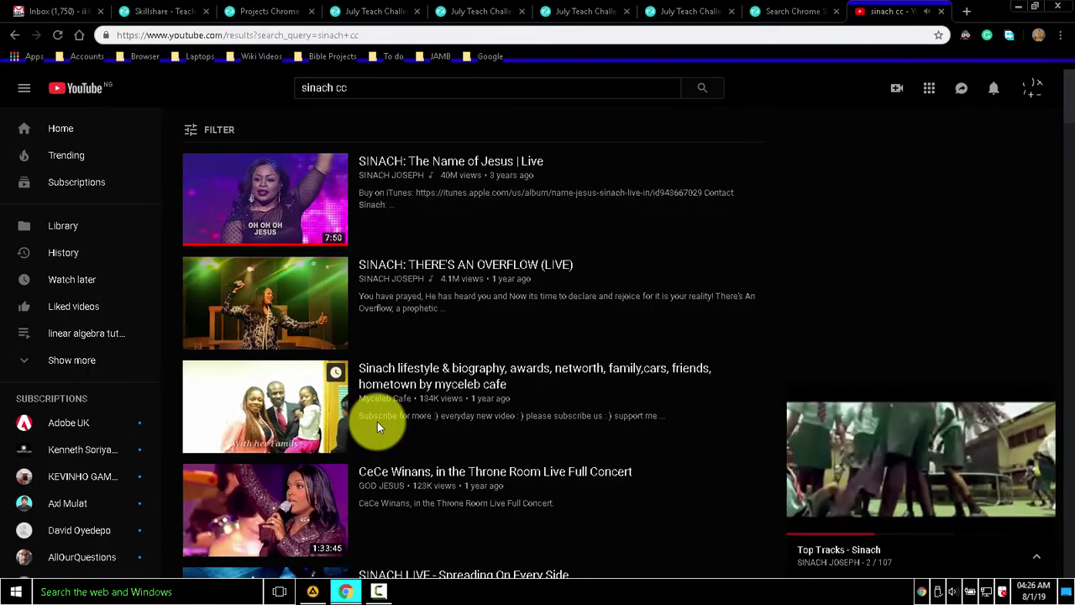
{"action": "mouse_move", "coordinate": [286, 215]}
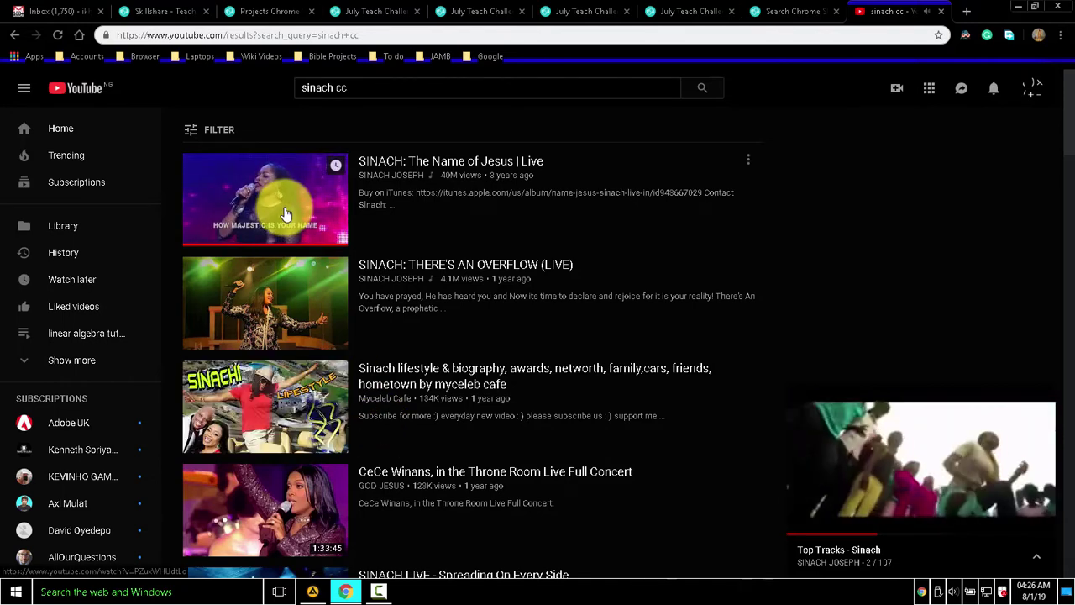
{"action": "key", "text": "Tab"}
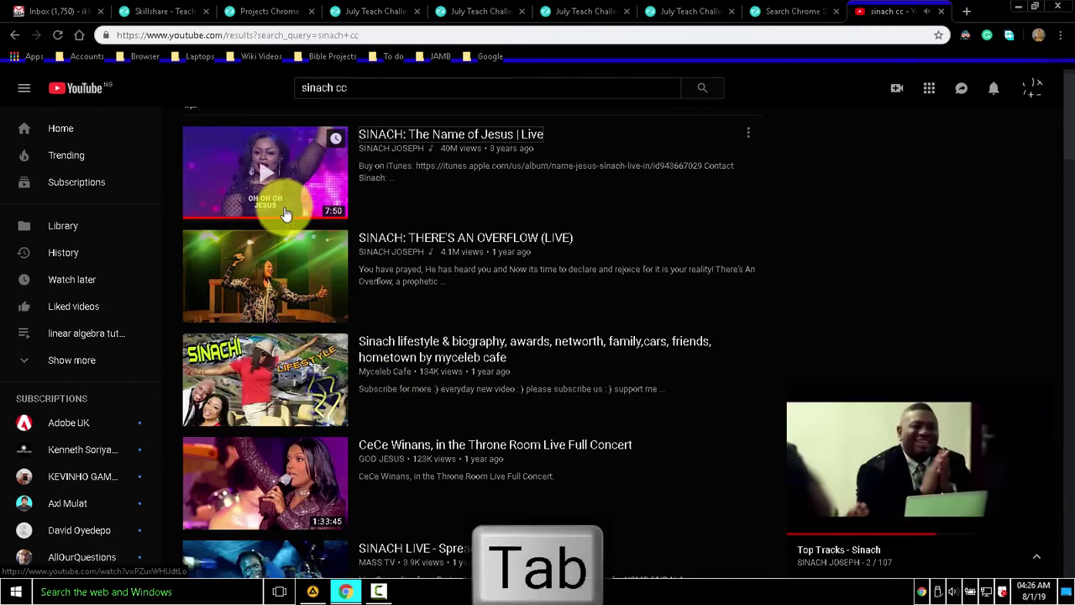
{"action": "scroll", "coordinate": [285, 214], "scroll_direction": "up", "scroll_amount": 1}
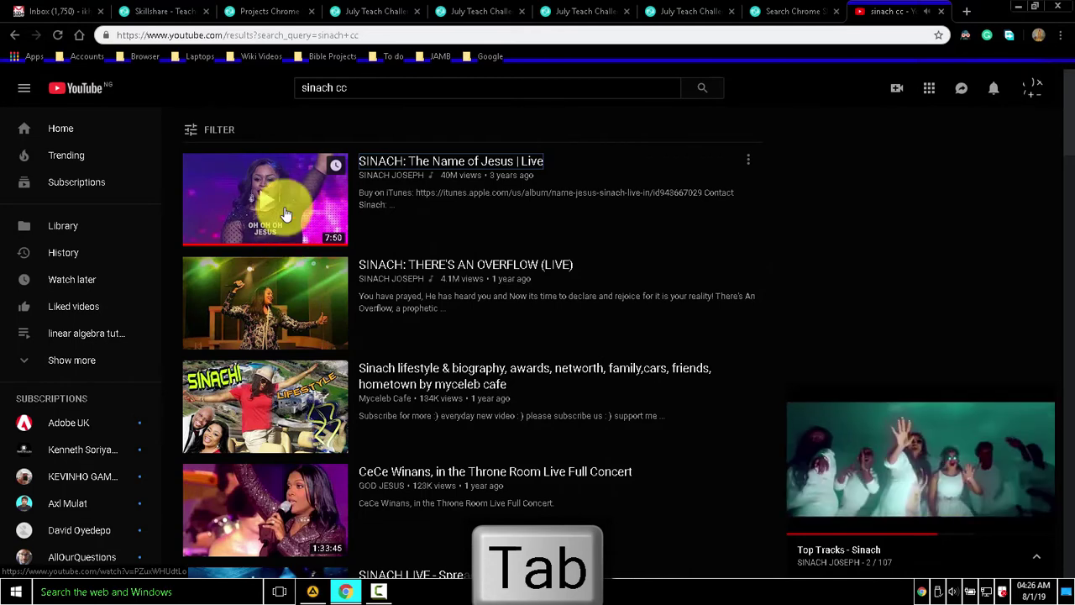
{"action": "key", "text": "Return"}
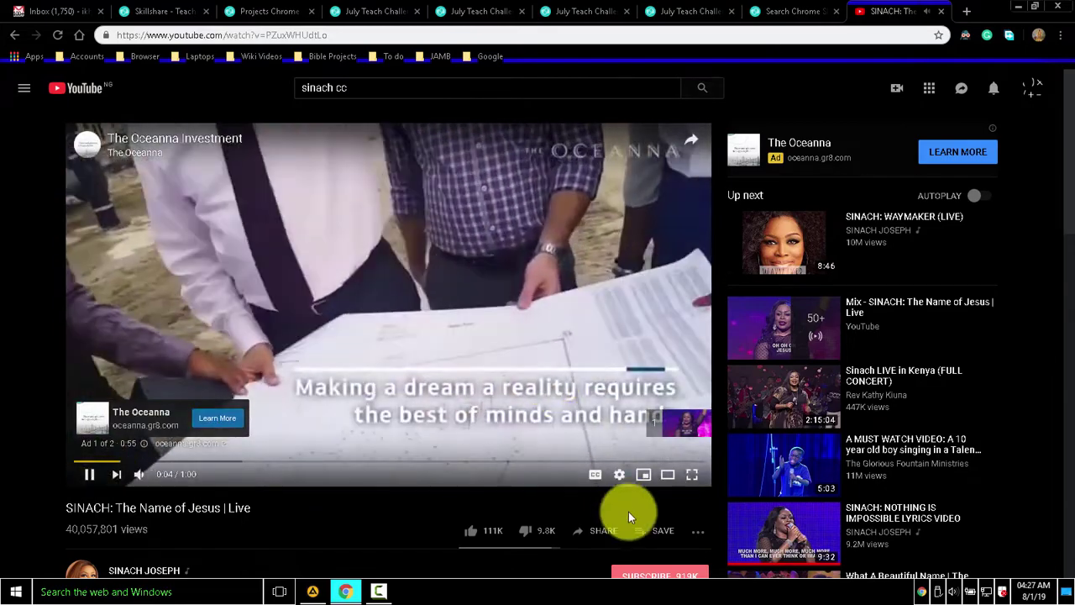
Step: Skip the pre-roll ad so The Name of Jesus | Live starts playing
{"action": "left_click", "coordinate": [672, 423]}
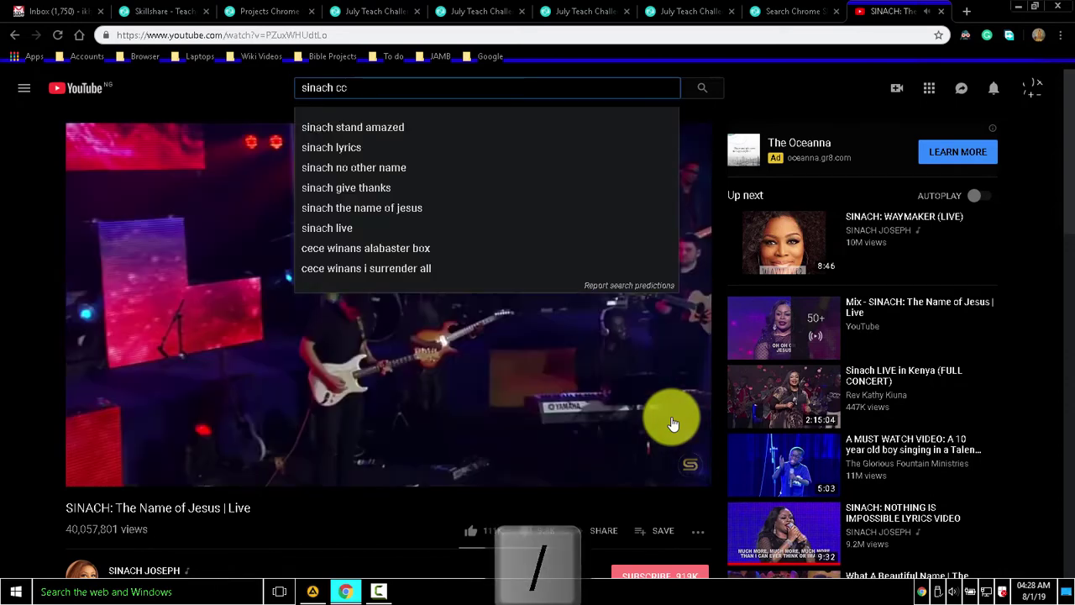
Step: Change the search to 'sinach', run it, and open the Mix - Sinach playlist
{"action": "key", "text": "BackSpace"}
{"action": "key", "text": "BackSpace"}
{"action": "key", "text": "BackSpace"}
{"action": "key", "text": "Return"}
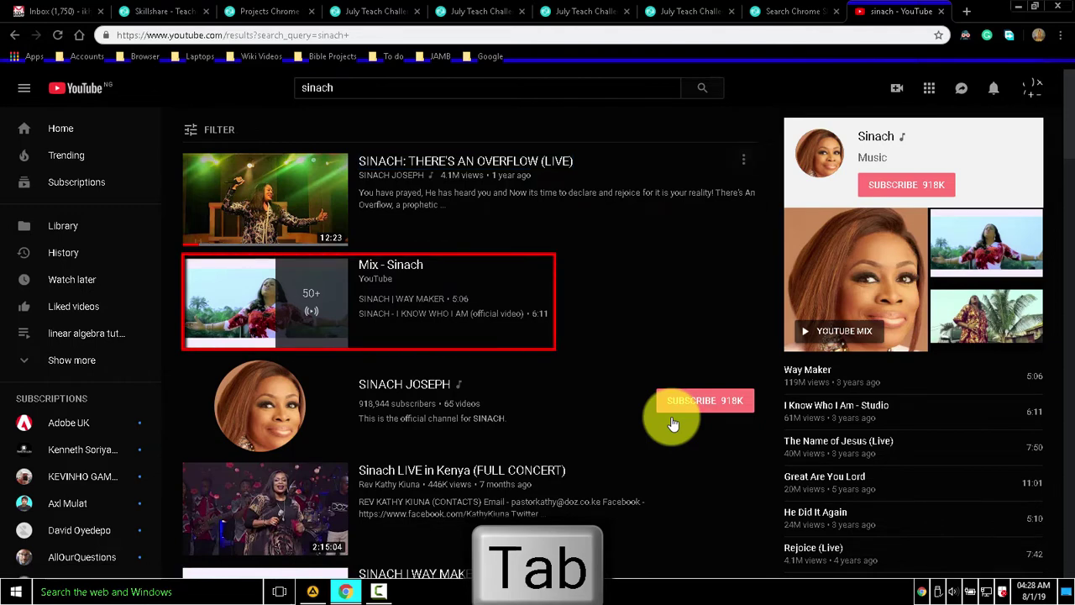
{"action": "key", "text": "Return"}
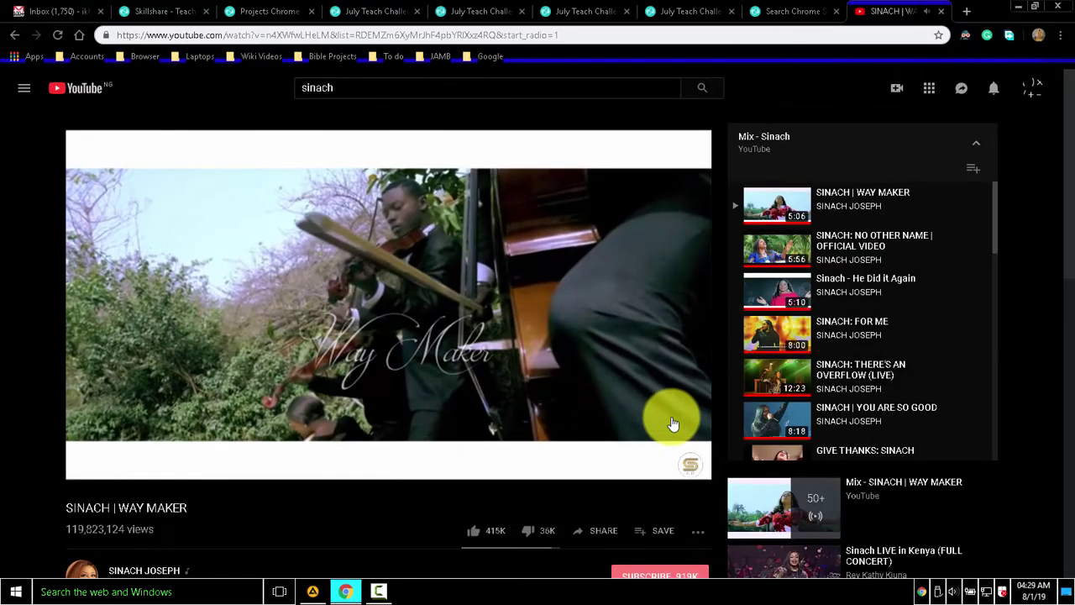
Step: Skip ahead three videos in the Mix - Sinach playlist with Shift+N
{"action": "key", "text": "shift+n"}
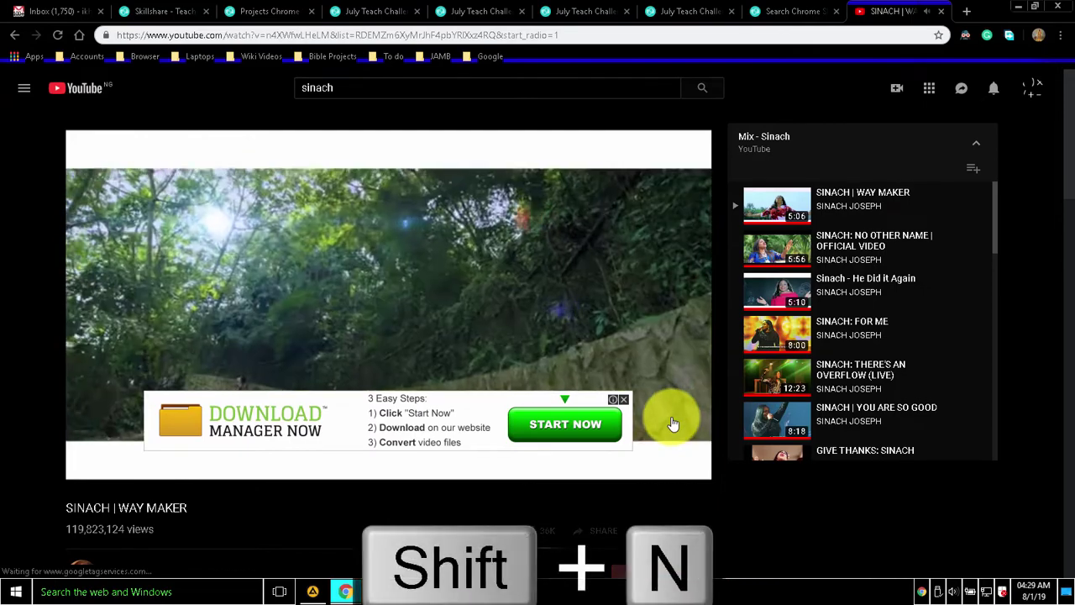
{"action": "key", "text": "shift+n"}
{"action": "key", "text": "shift+n"}
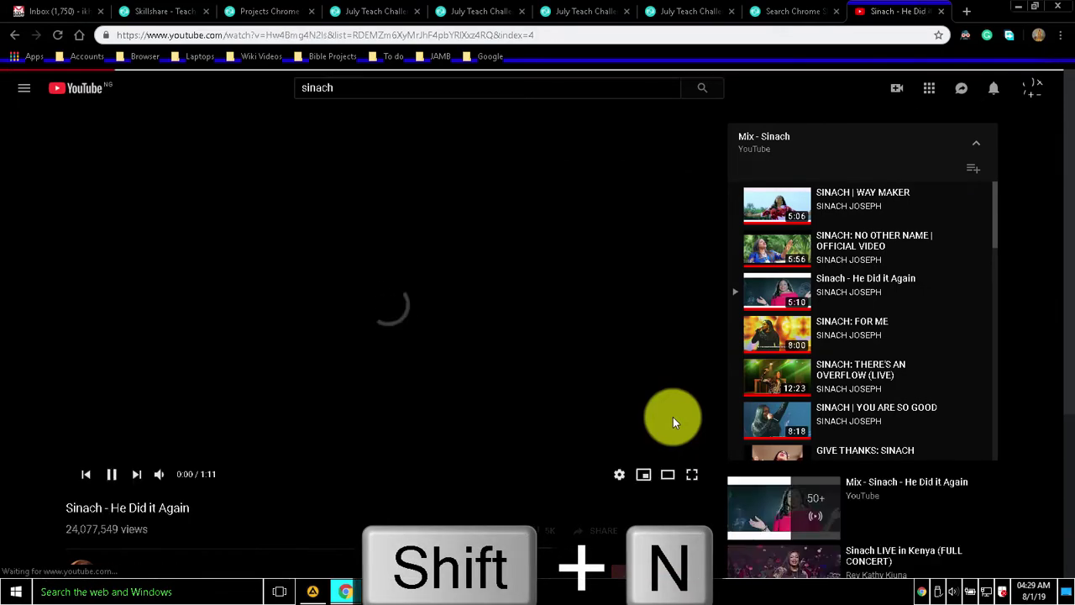
{"action": "key", "text": "shift+n"}
{"action": "key", "text": "shift+n"}
{"action": "key", "text": "shift+n"}
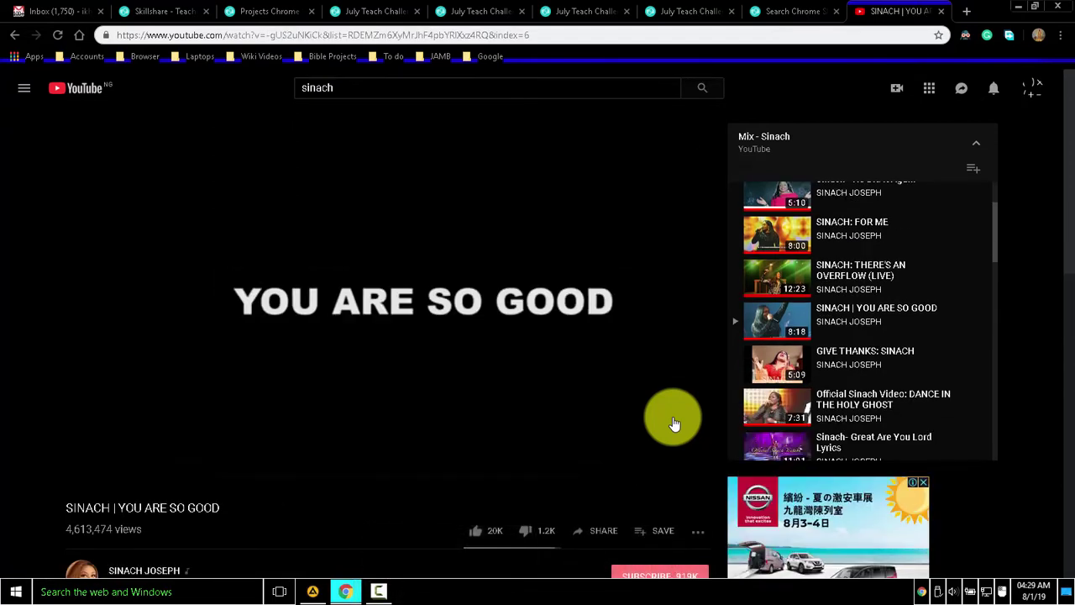
Step: Step back two playlist videos with Shift+P, then switch to the mini player with I
{"action": "key", "text": "shift+p"}
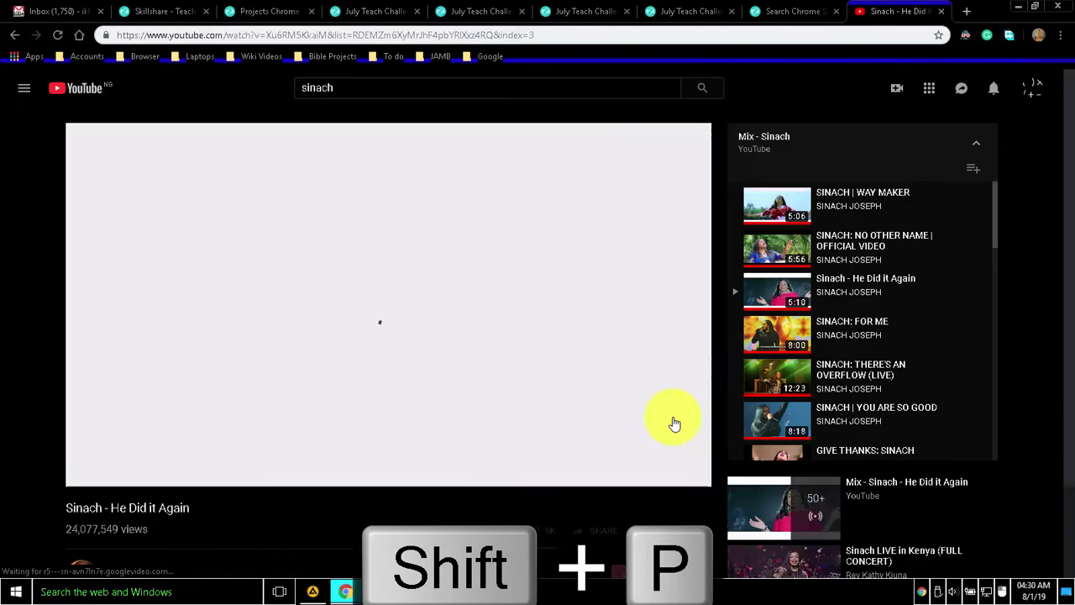
{"action": "key", "text": "shift+p"}
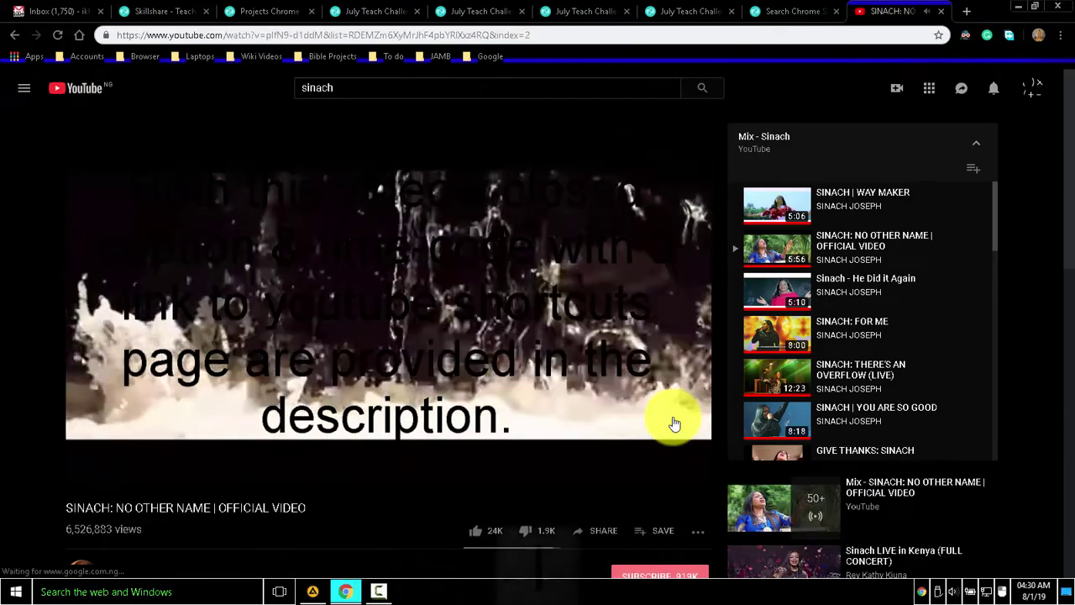
{"action": "key", "text": "i"}
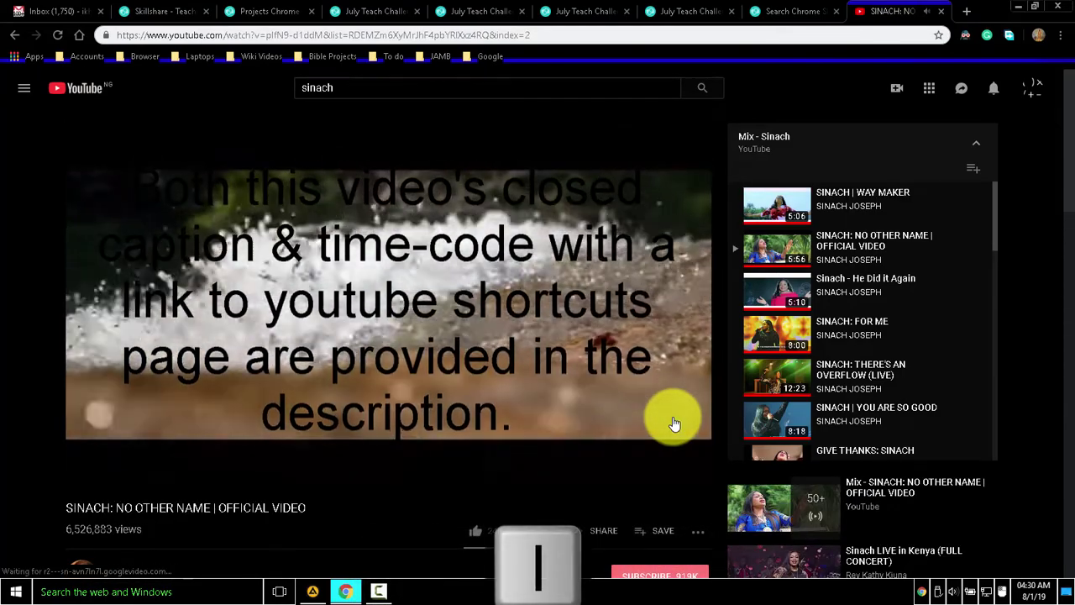